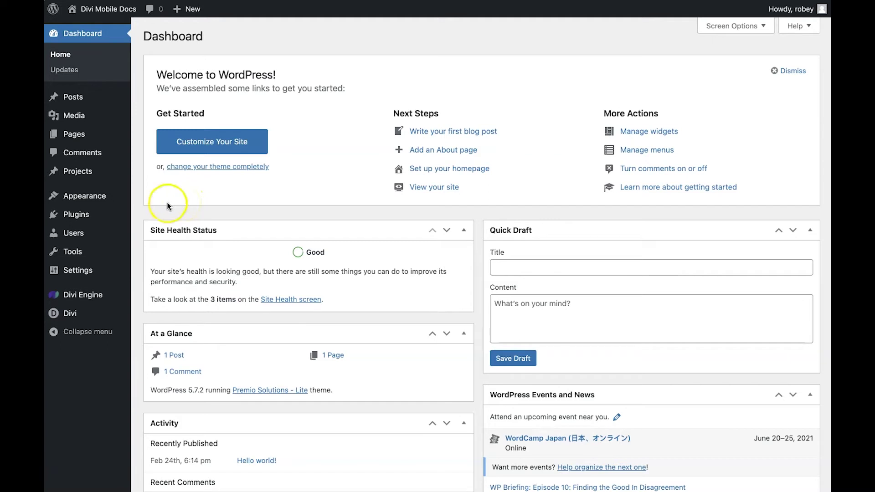
# Open the Divi Mobile Menu Style settings in the Customizer and scroll through its options.
pyautogui.moveTo(107, 195)
pyautogui.click(154, 217)
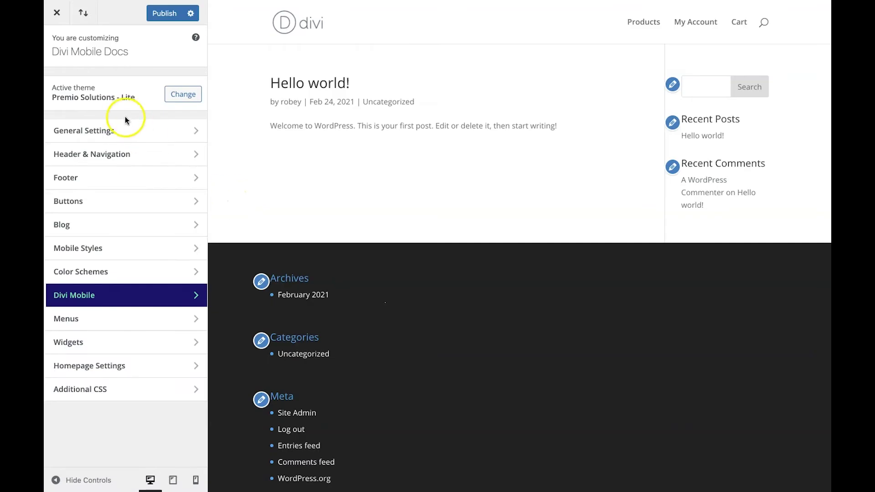
pyautogui.click(99, 295)
pyautogui.click(82, 184)
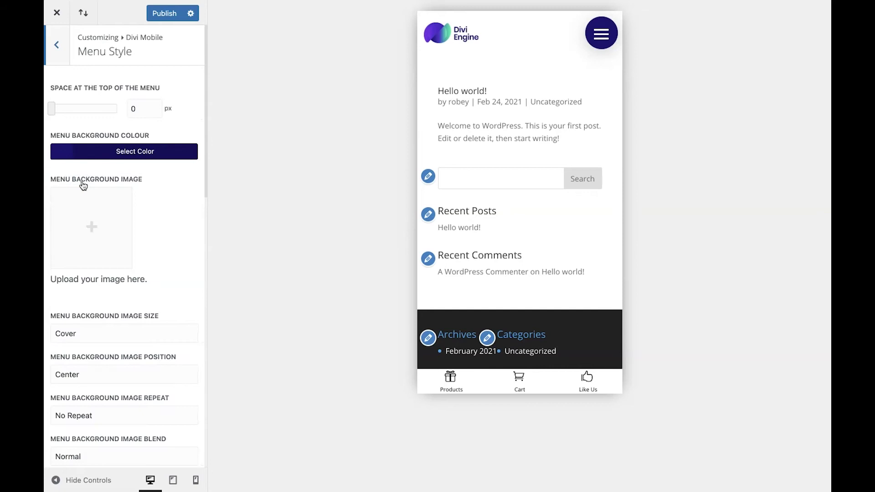
pyautogui.scroll(-15, 109, 372)
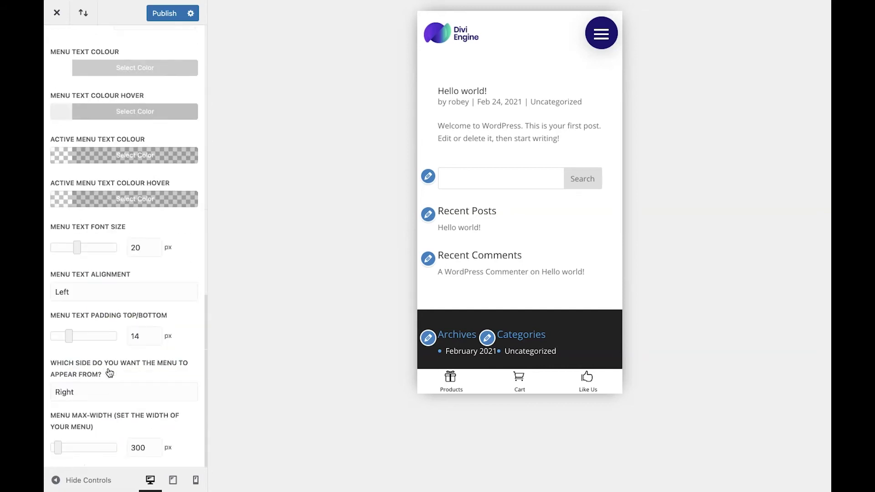
pyautogui.scroll(12, 109, 373)
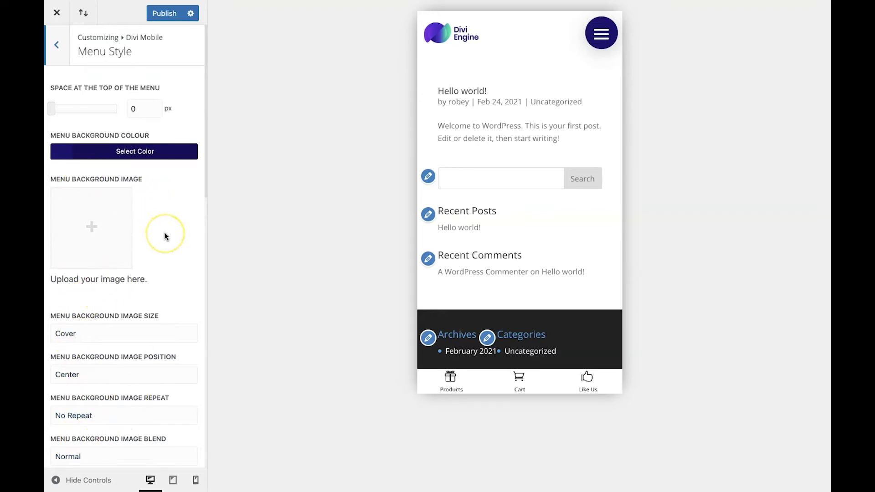
pyautogui.scroll(-5, 165, 234)
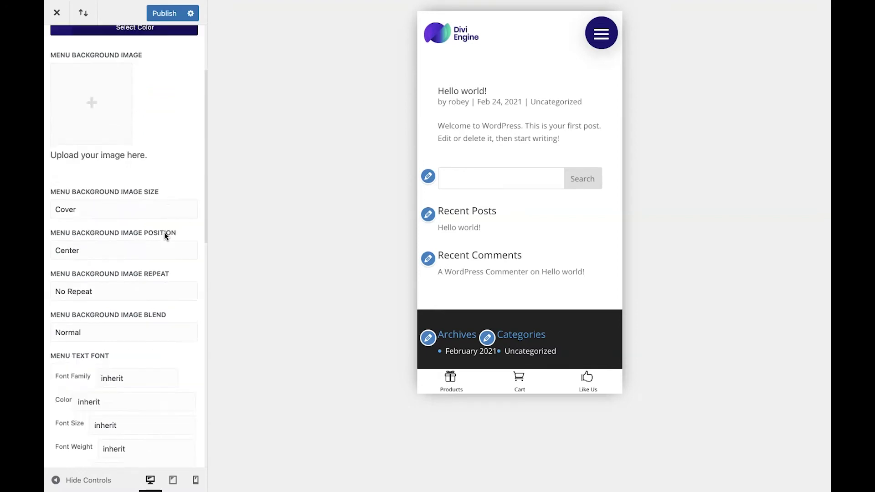
pyautogui.scroll(-15, 164, 234)
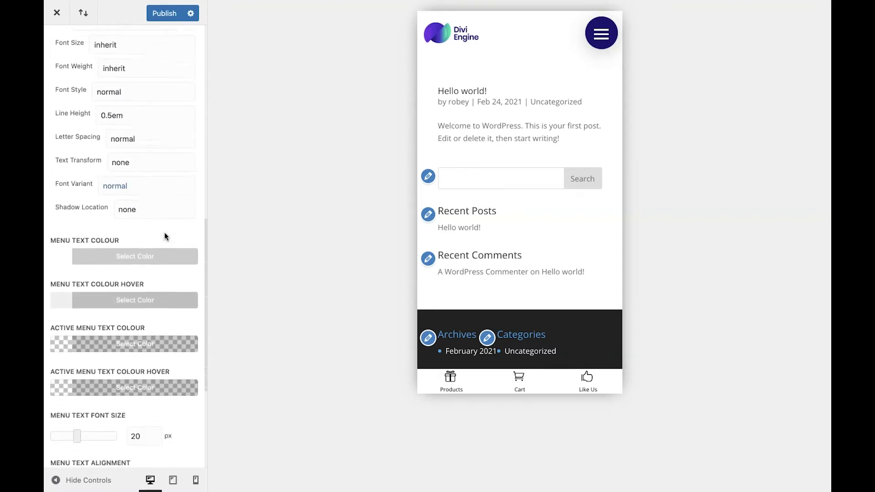
pyautogui.scroll(20, 165, 235)
# Set the mobile menu background colour to #303030.
pyautogui.click(90, 147)
pyautogui.doubleClick(80, 176)
pyautogui.write('303030')
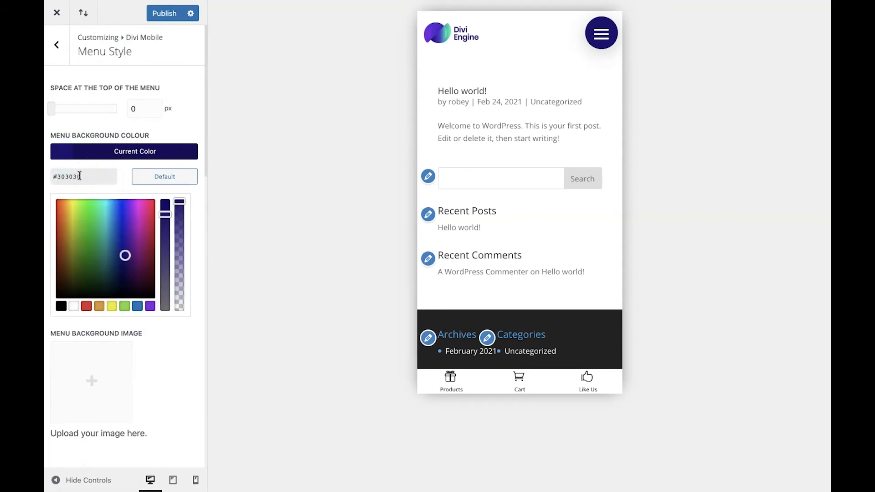
pyautogui.click(160, 348)
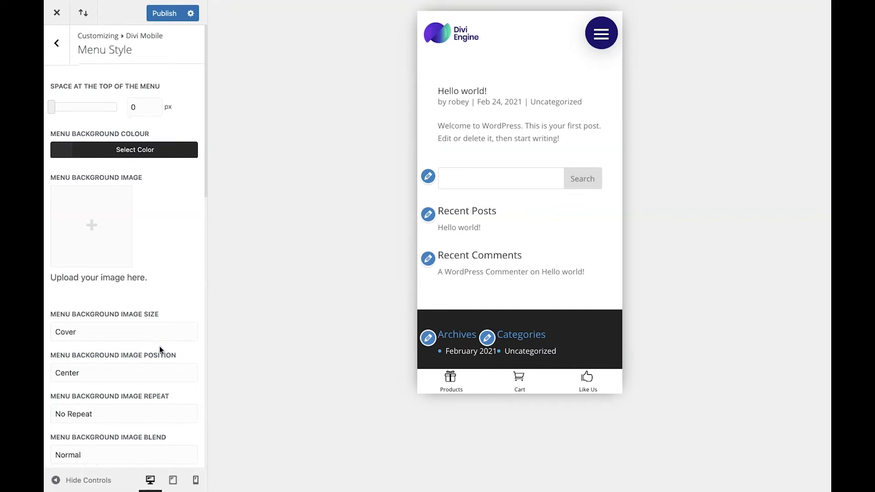
# Keep the menu text colour white and set the hover text colour to #efefef.
pyautogui.scroll(-12, 159, 346)
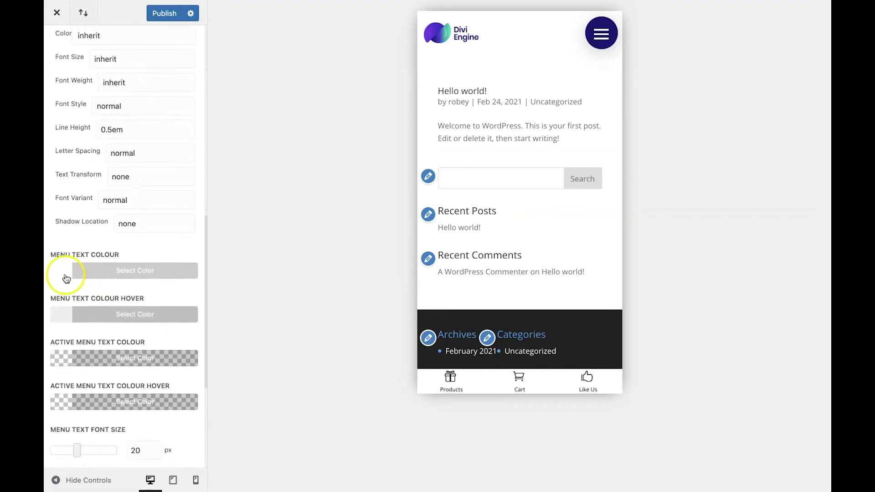
pyautogui.click(62, 272)
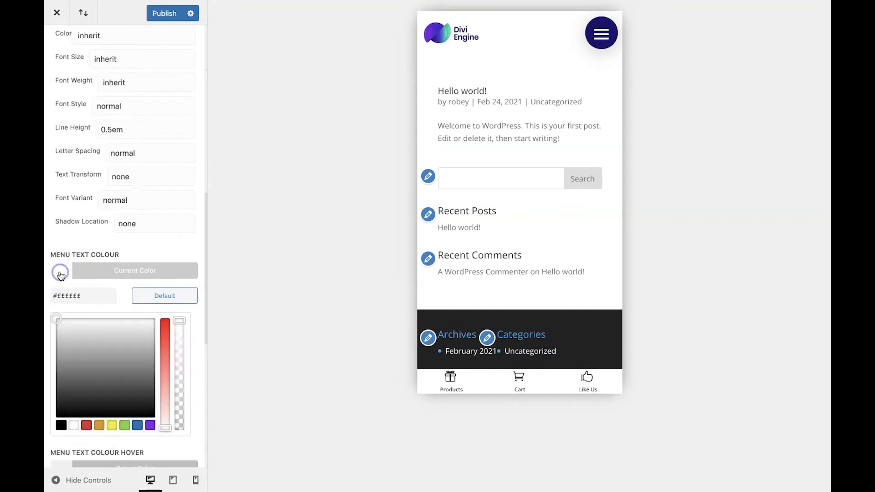
pyautogui.click(160, 248)
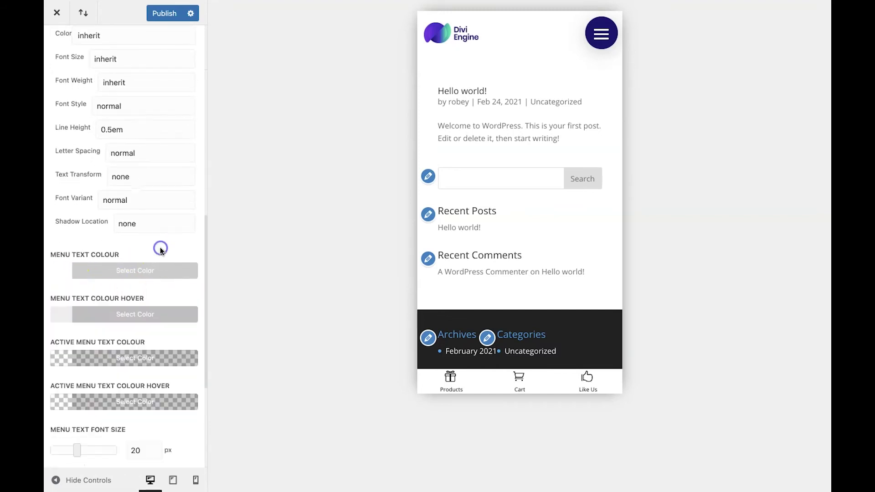
pyautogui.click(62, 313)
pyautogui.click(76, 334)
pyautogui.doubleClick(75, 333)
pyautogui.write('efefef')
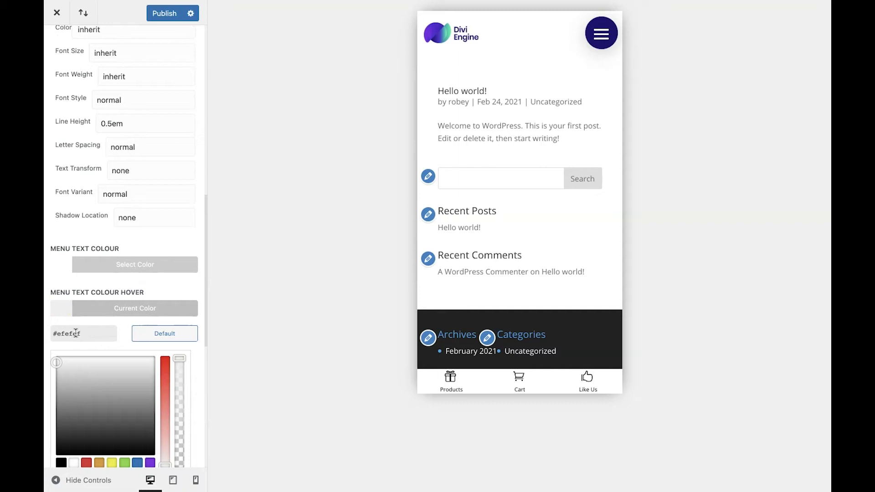
pyautogui.click(169, 280)
# Change the menu text font size from 20 to 14.
pyautogui.scroll(-2, 168, 281)
pyautogui.scroll(-1, 169, 283)
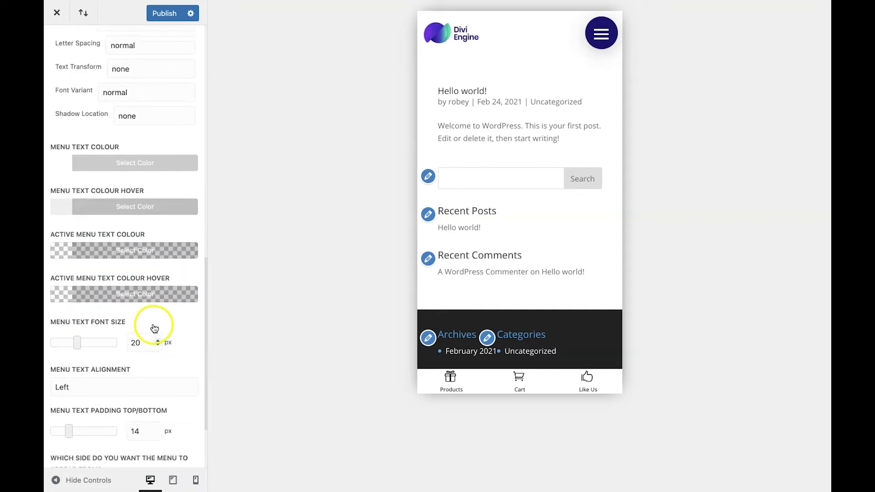
pyautogui.click(147, 342)
pyautogui.press('BackSpace')
pyautogui.press('BackSpace')
pyautogui.write('14')
pyautogui.click(155, 383)
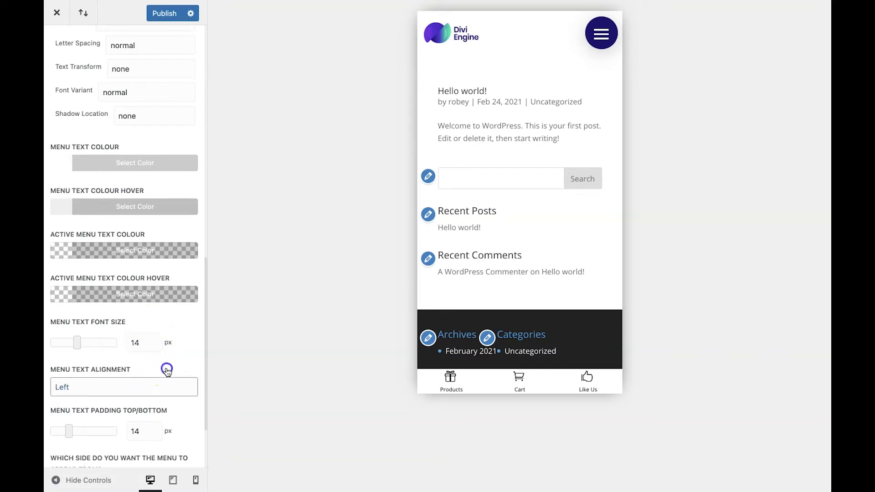
# Keep the menu text alignment set to Left.
pyautogui.click(110, 387)
pyautogui.click(92, 390)
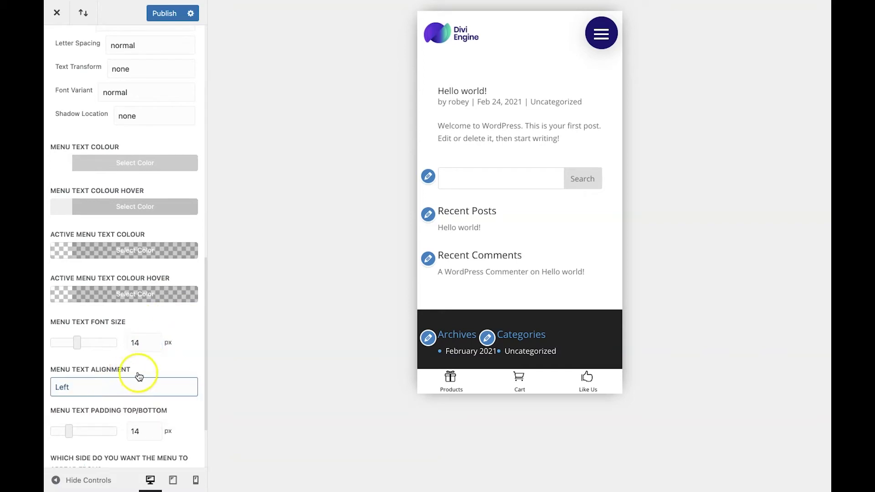
pyautogui.scroll(-3, 139, 376)
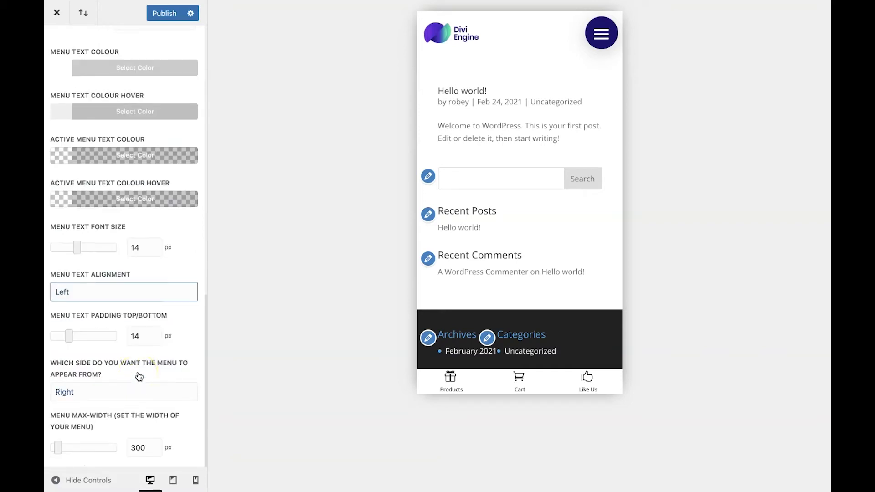
pyautogui.scroll(5, 191, 274)
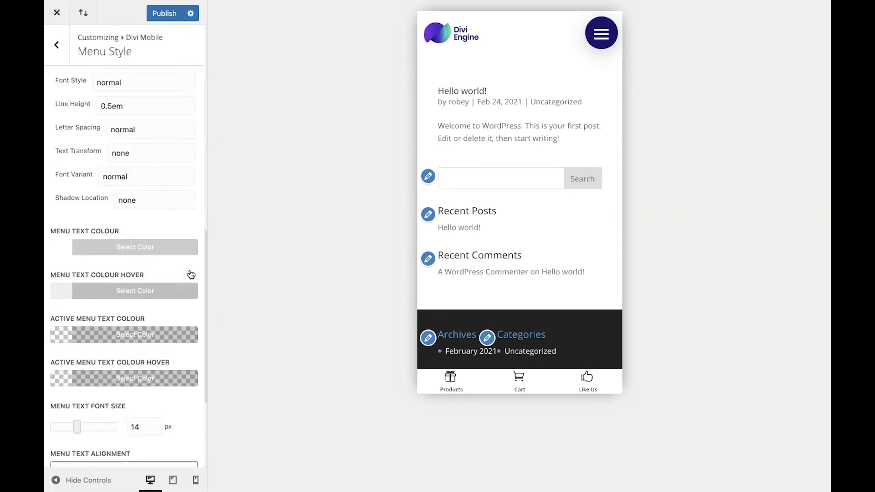
pyautogui.scroll(12, 191, 274)
pyautogui.scroll(-9, 191, 274)
pyautogui.scroll(-10, 191, 274)
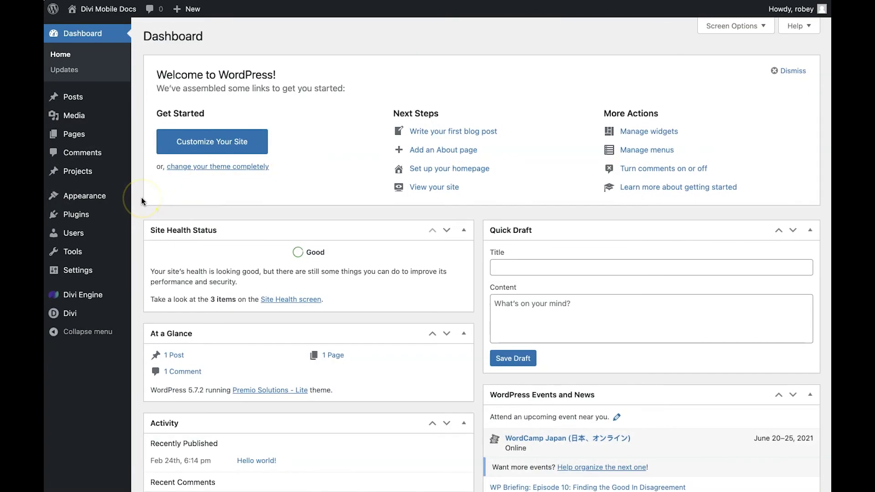
# Add a '#' custom link named Pots to the Main Menu, nested under Products.
pyautogui.moveTo(91, 196)
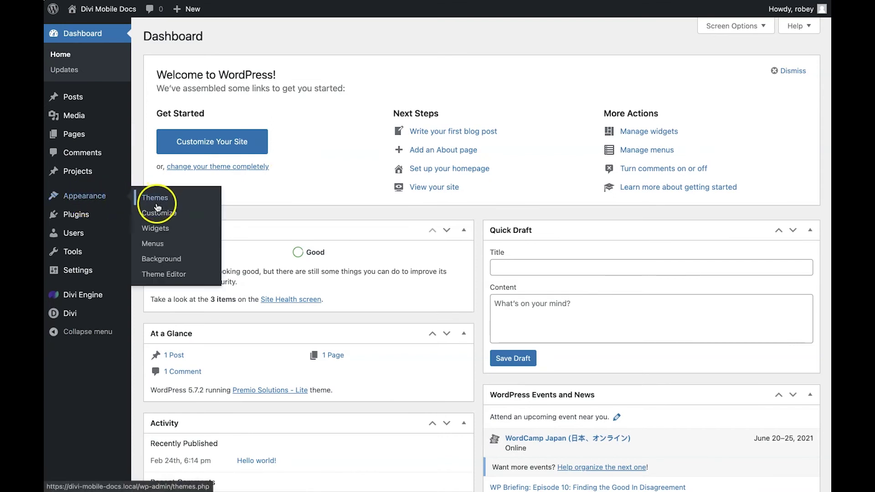
pyautogui.click(144, 244)
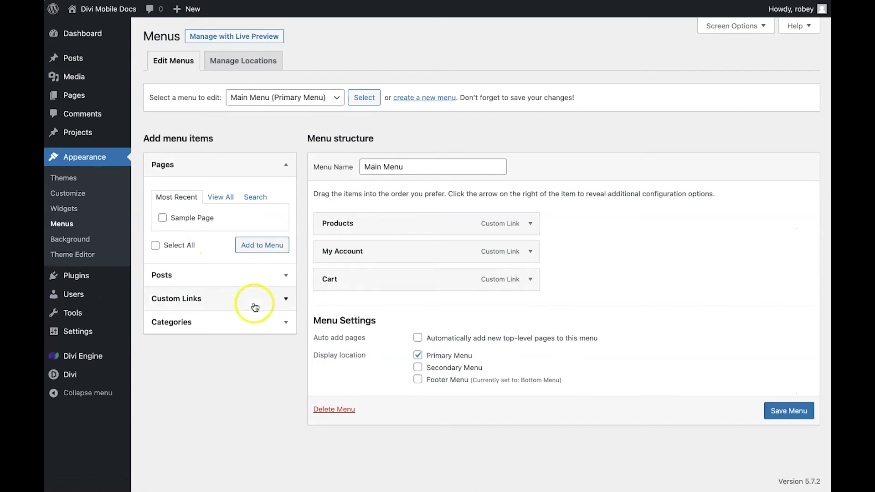
pyautogui.click(198, 305)
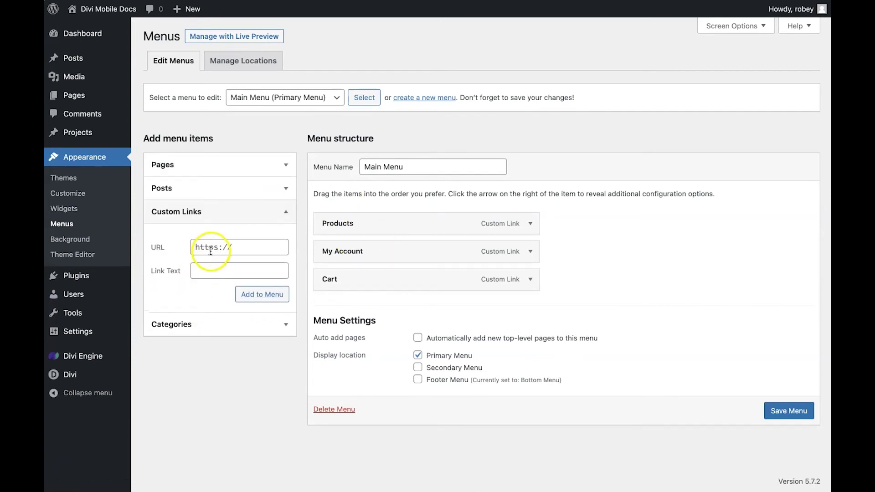
pyautogui.click(255, 247)
pyautogui.click(228, 274)
pyautogui.write('Pots')
pyautogui.click(238, 247)
pyautogui.hotkey('ctrl', 'a')
pyautogui.write('#')
pyautogui.click(262, 295)
pyautogui.moveTo(363, 313); pyautogui.dragTo(424, 250)
# Add a '#' custom link named Pans under Products below Pots, and save the Main Menu.
pyautogui.hotkey('ctrl', 'a')
pyautogui.write('#')
pyautogui.press('Tab')
pyautogui.write('Pans')
pyautogui.click(262, 294)
pyautogui.moveTo(363, 334); pyautogui.dragTo(371, 283)
pyautogui.click(788, 465)
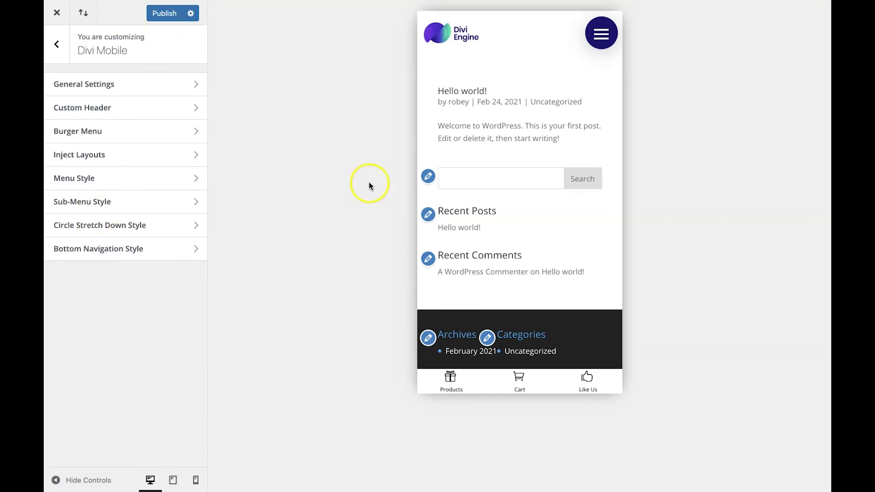
# Open the dark mobile menu in the preview, expand and collapse Products, then close it.
pyautogui.click(598, 42)
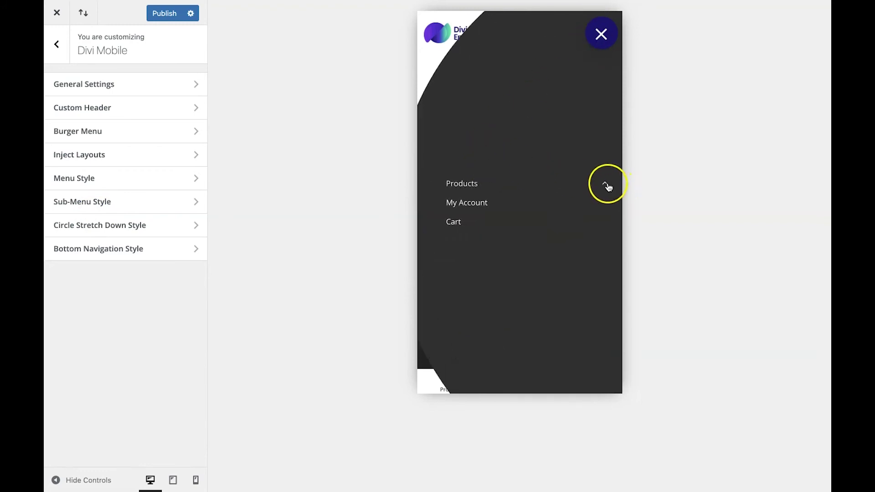
pyautogui.click(607, 187)
pyautogui.click(605, 157)
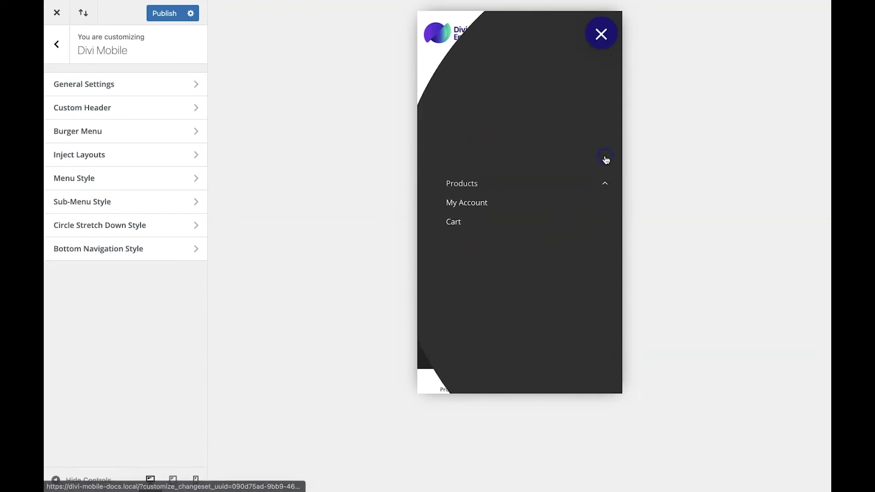
pyautogui.click(603, 39)
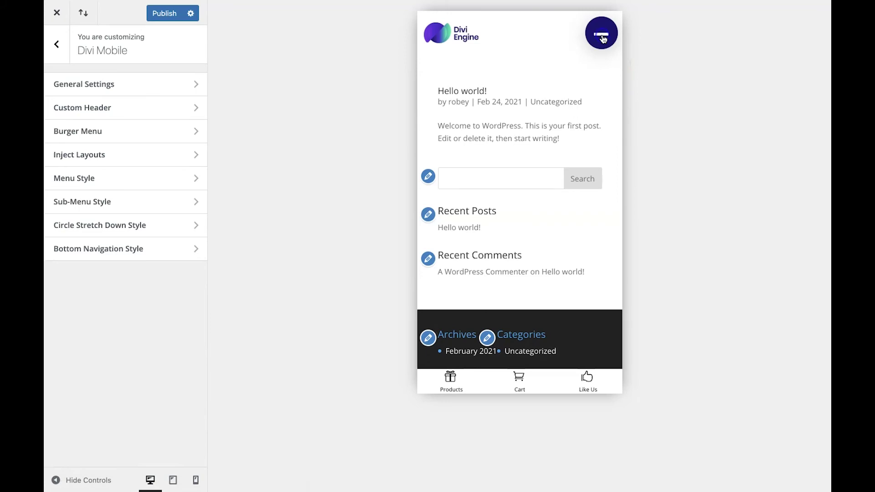